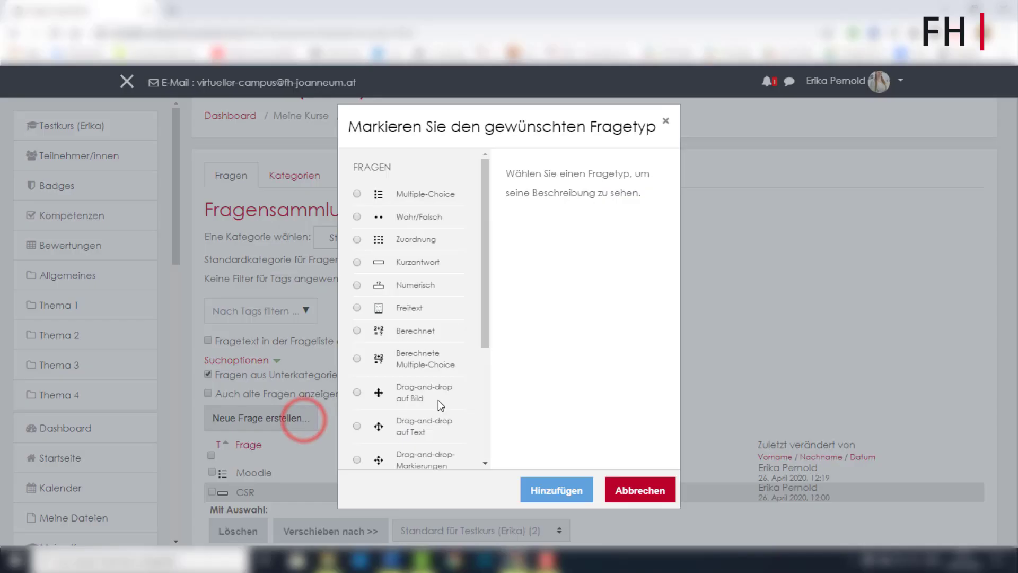
Step: Add a new Multiple-Choice question with the title "Kategorien von CSR"
left_click(358, 195)
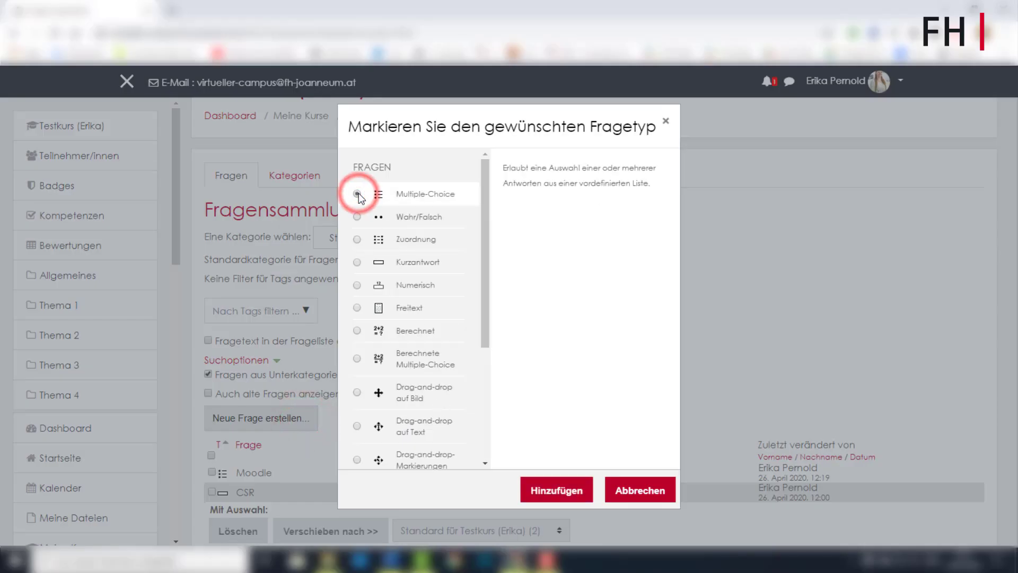
left_click(571, 492)
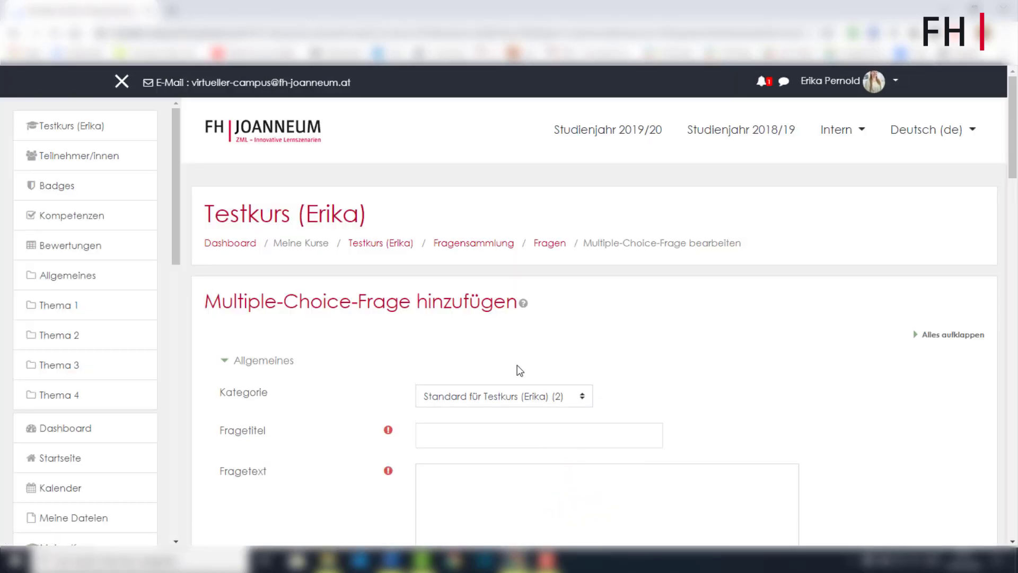
scroll(518, 367, "down", 4)
left_click(510, 242)
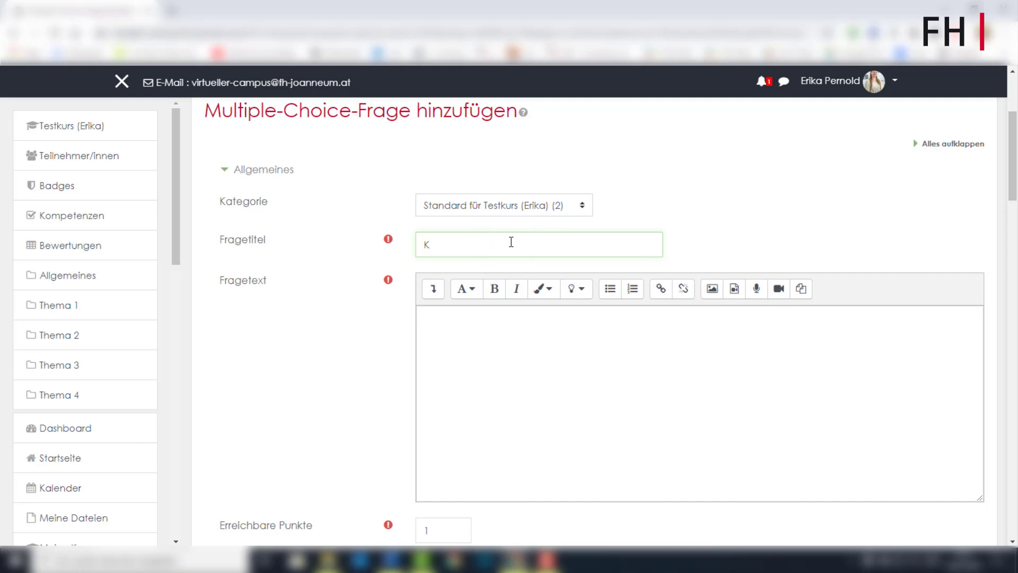
type("Kategorien von CSR")
Step: Enter the question text "Welche Kernbereiche kann man bei CSR unterscheiden?"
left_click(523, 346)
type("Wel")
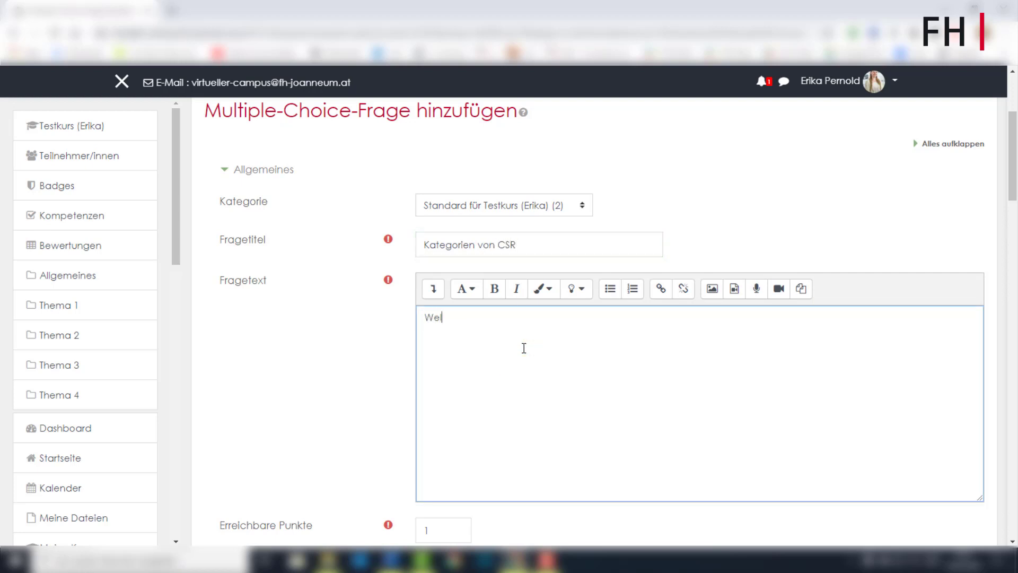
type("che Kernbereiche")
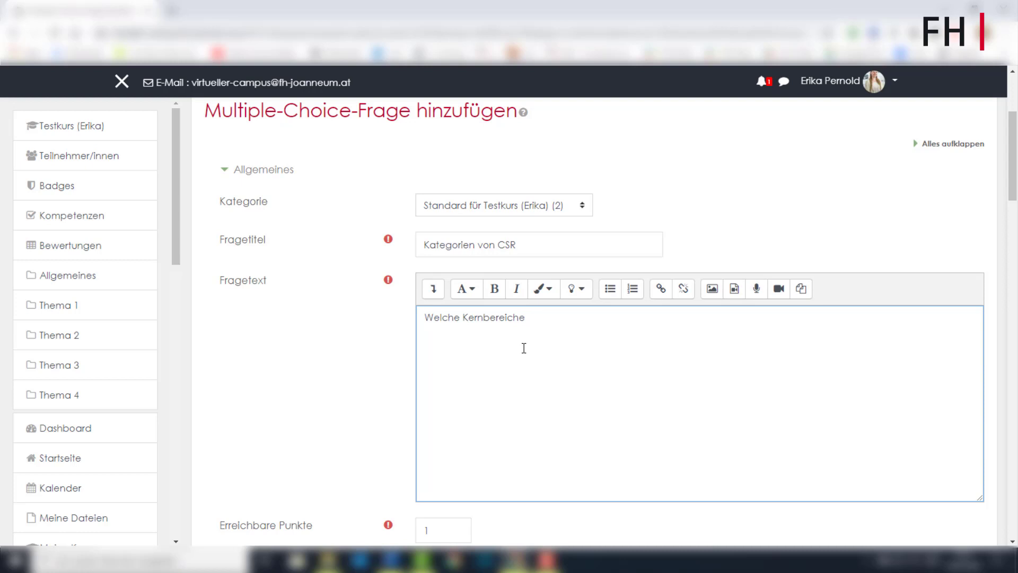
type(" kann man bei CSR unterscheit")
key("BackSpace")
type("den?")
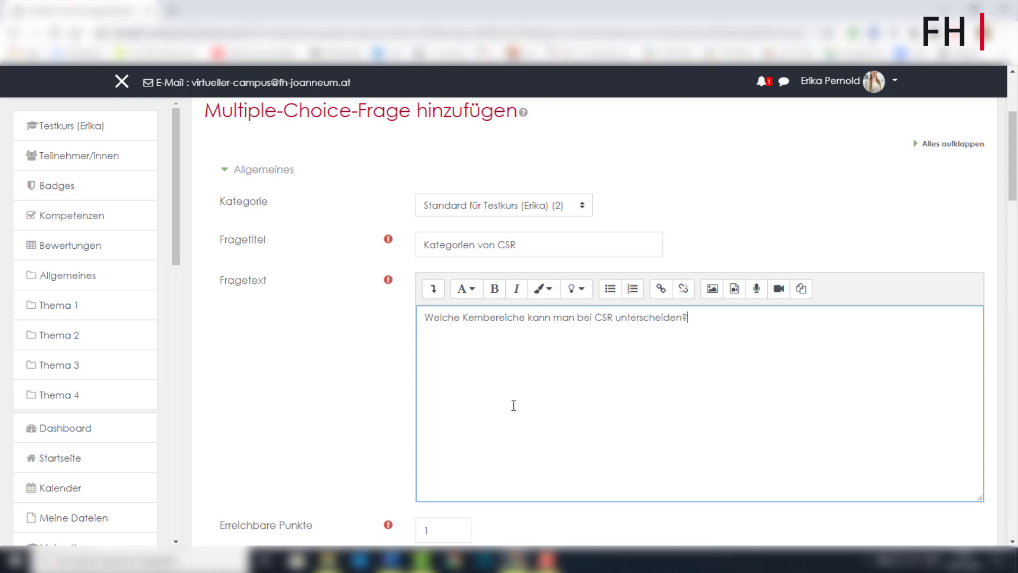
Step: Set the question's achievable points (Erreichbare Punkte) to 3
scroll(513, 406, "down", 3)
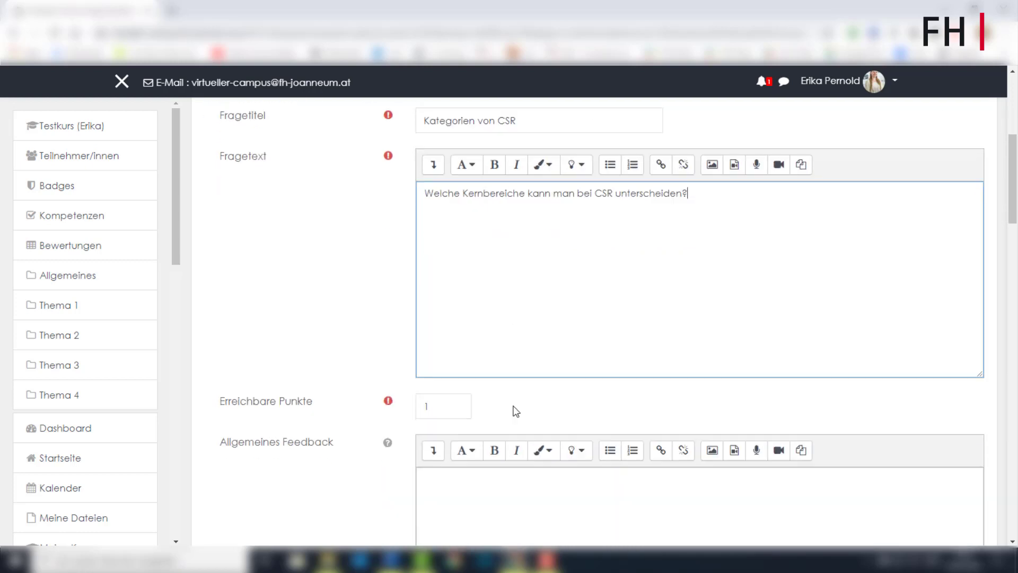
double_click(454, 340)
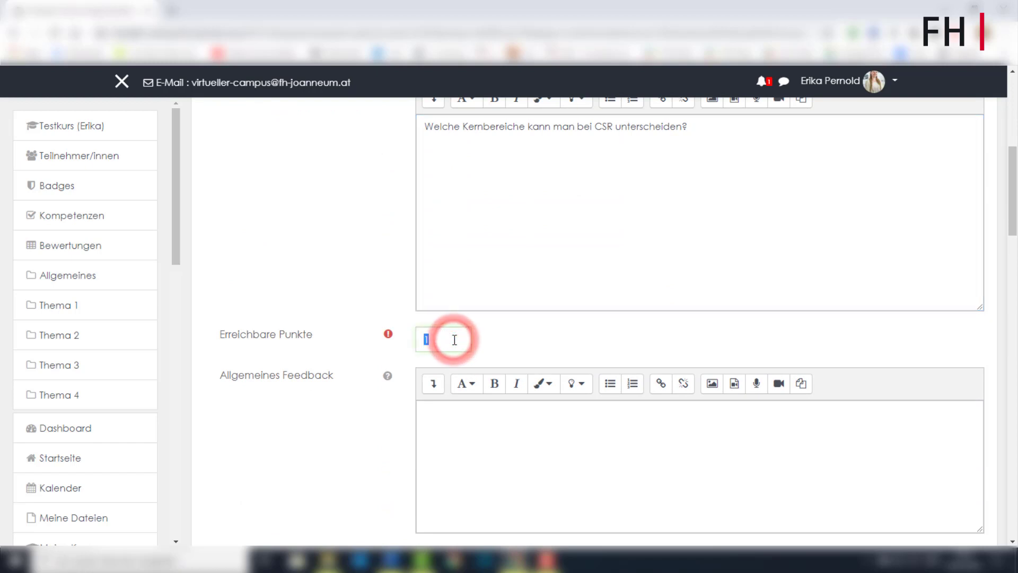
type("3")
scroll(578, 419, "down", 3)
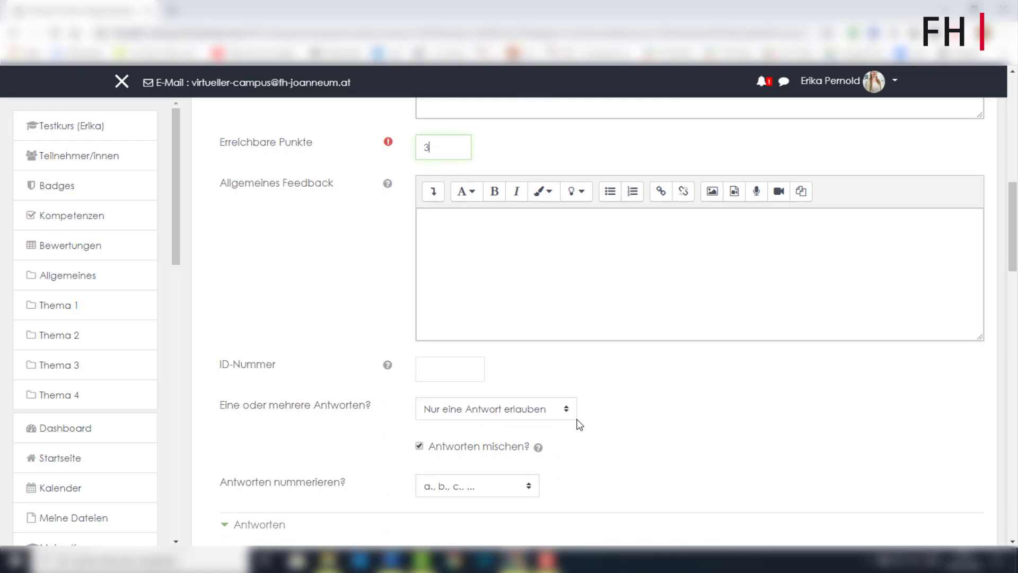
Step: Allow multiple answers for the question by choosing "Mehrere Antworten erlauben"
scroll(579, 424, "down", 1)
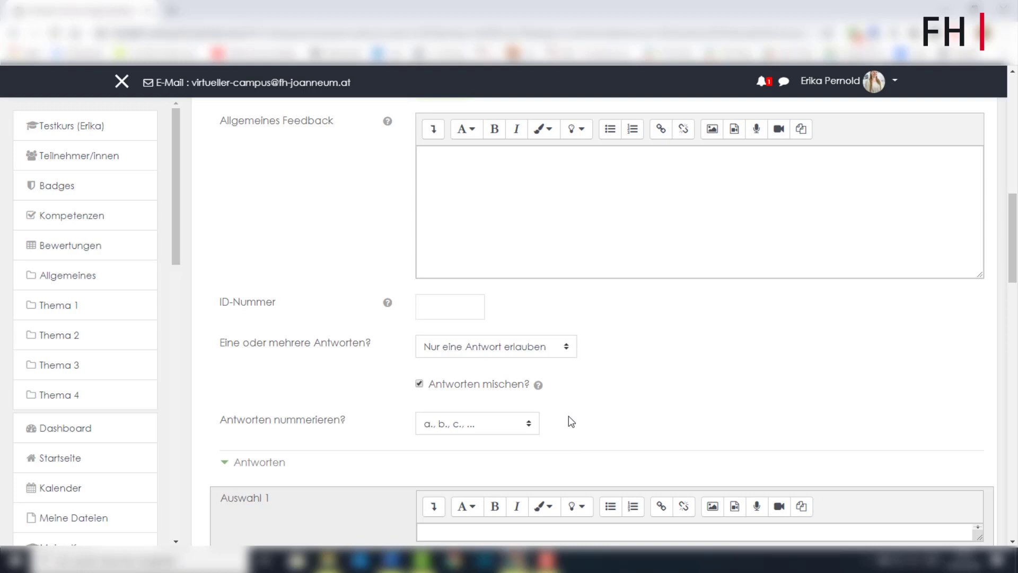
left_click(568, 348)
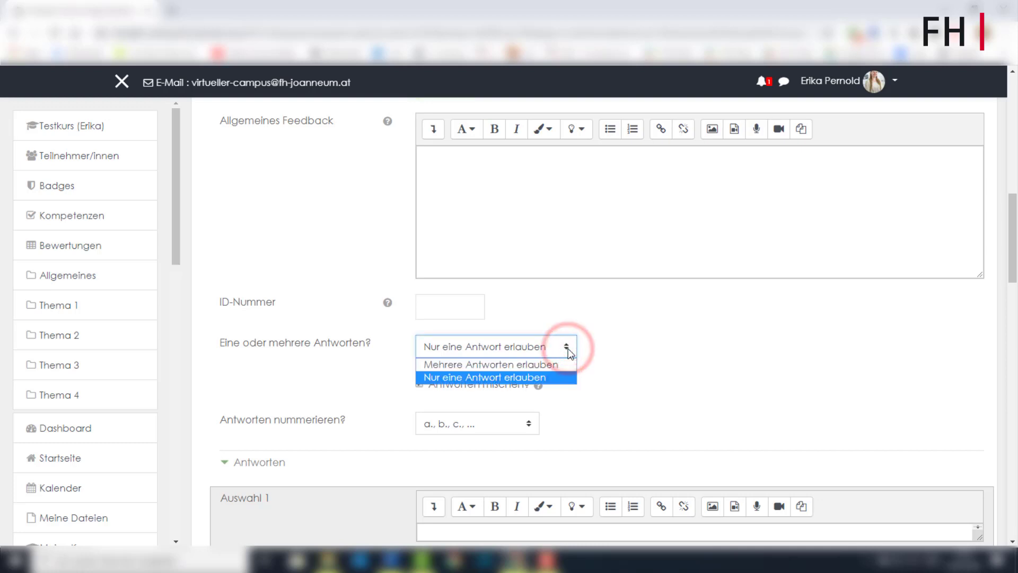
left_click(541, 364)
scroll(673, 405, "down", 1)
scroll(675, 408, "down", 1)
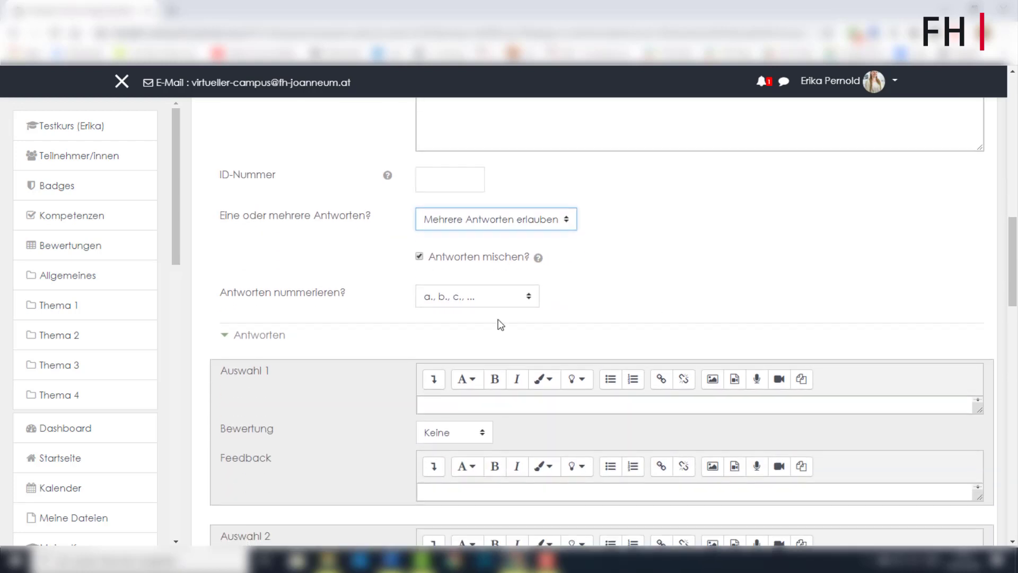
left_click(419, 258)
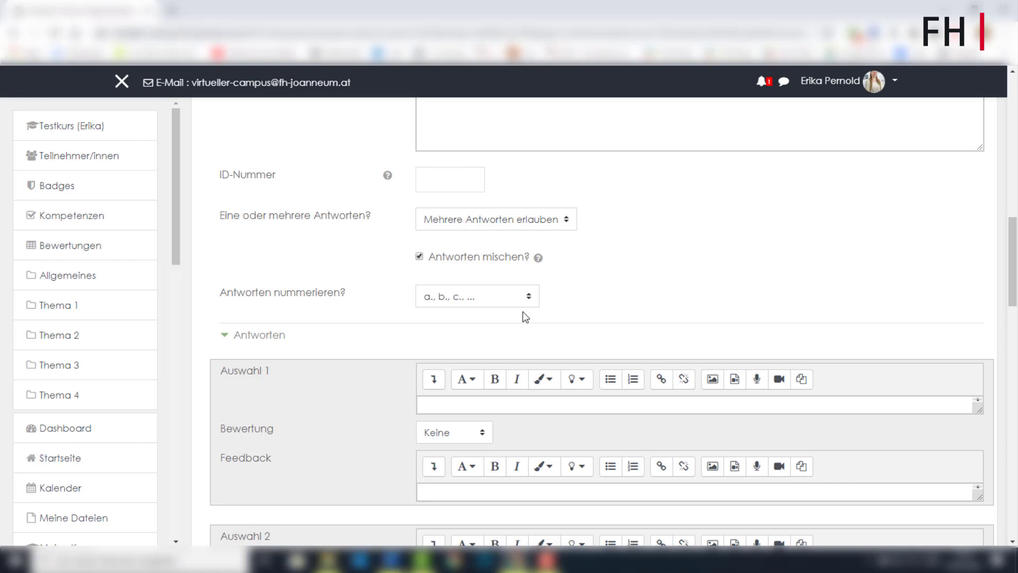
Step: Enter "Legale Verantwortung" as Auswahl 1 and give it a grade of 33,33333%
scroll(525, 317, "down", 2)
left_click(420, 254)
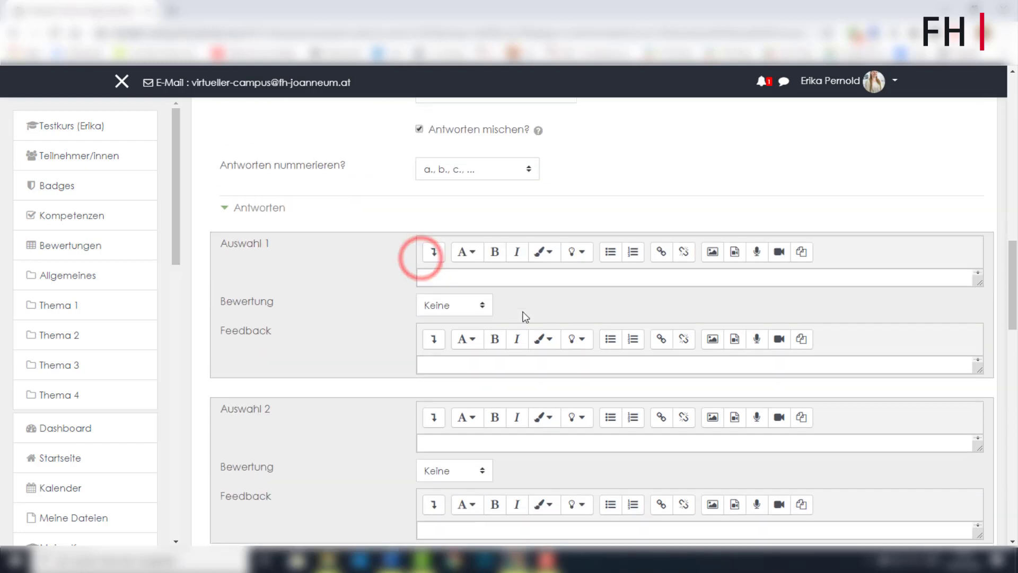
left_click(522, 280)
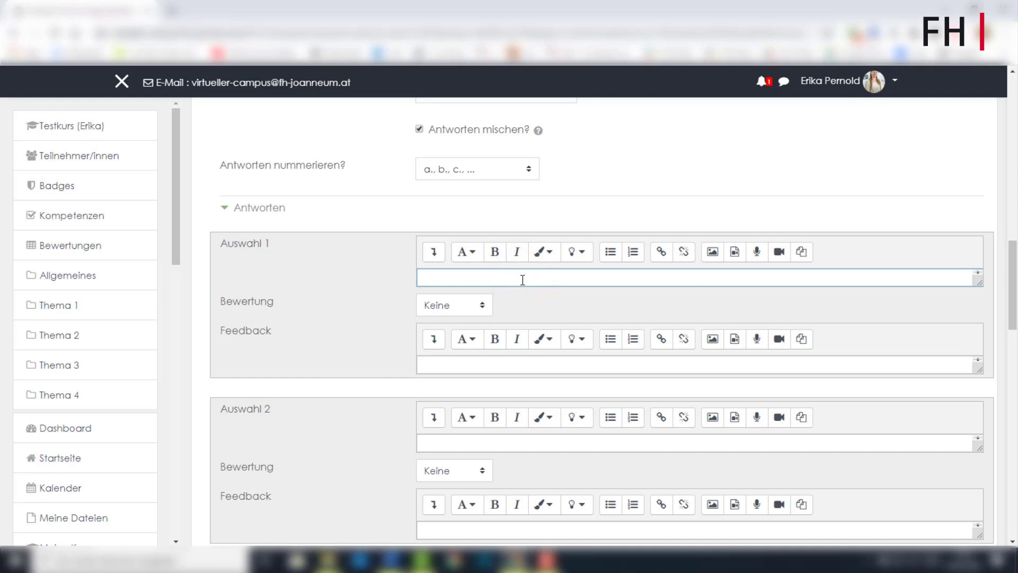
type("Legale Verantwortung")
left_click(485, 306)
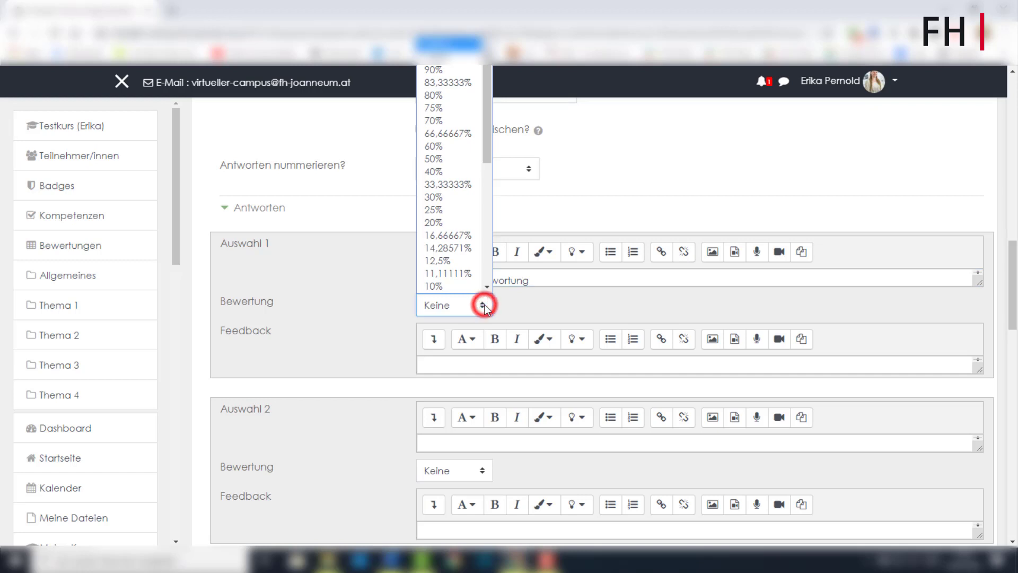
left_click(465, 186)
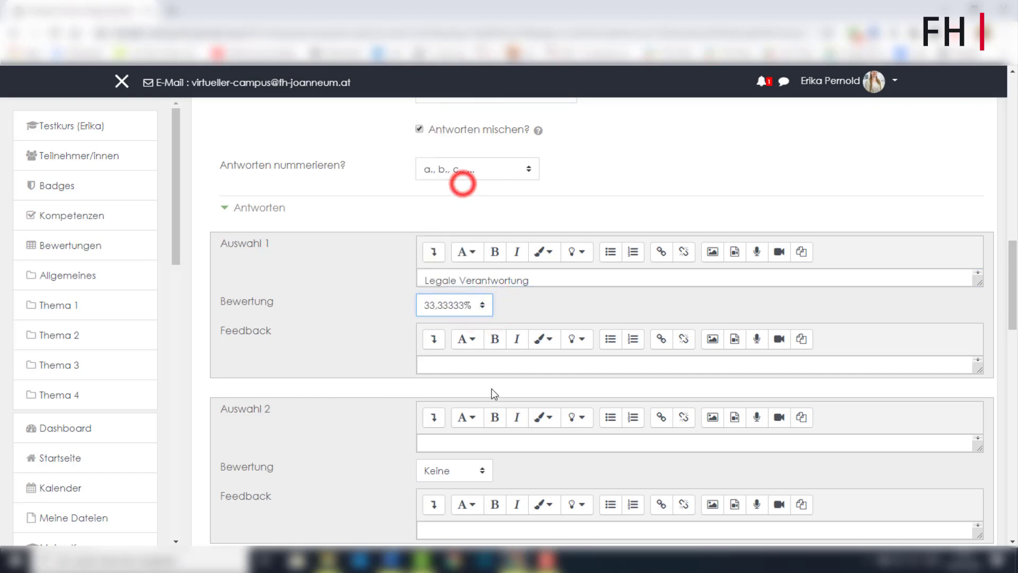
Step: Enter "Ökonomische Verantwortung" as the answer text of Auswahl 2
left_click(491, 439)
type("Ö")
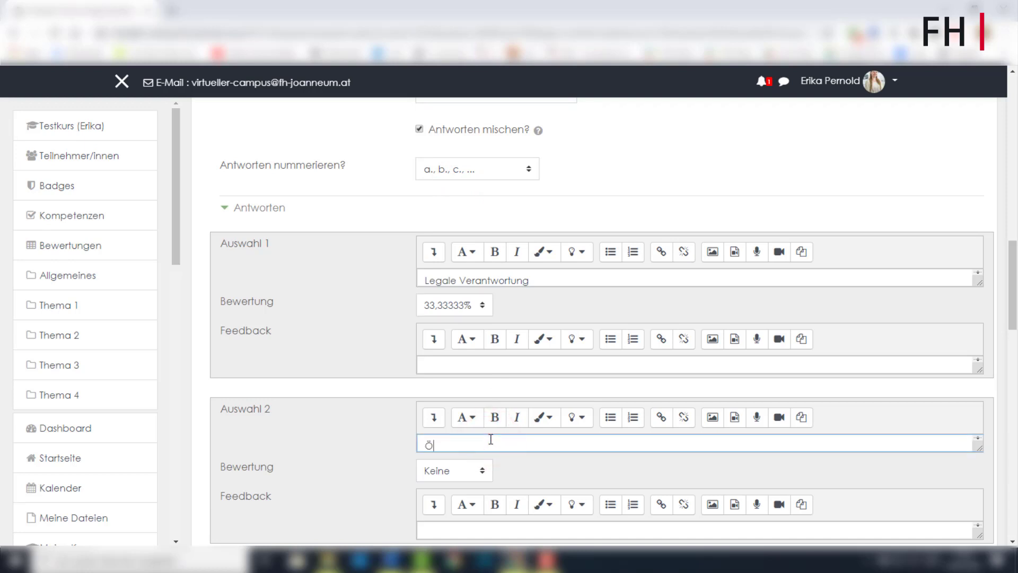
type("konomische Verantwortung")
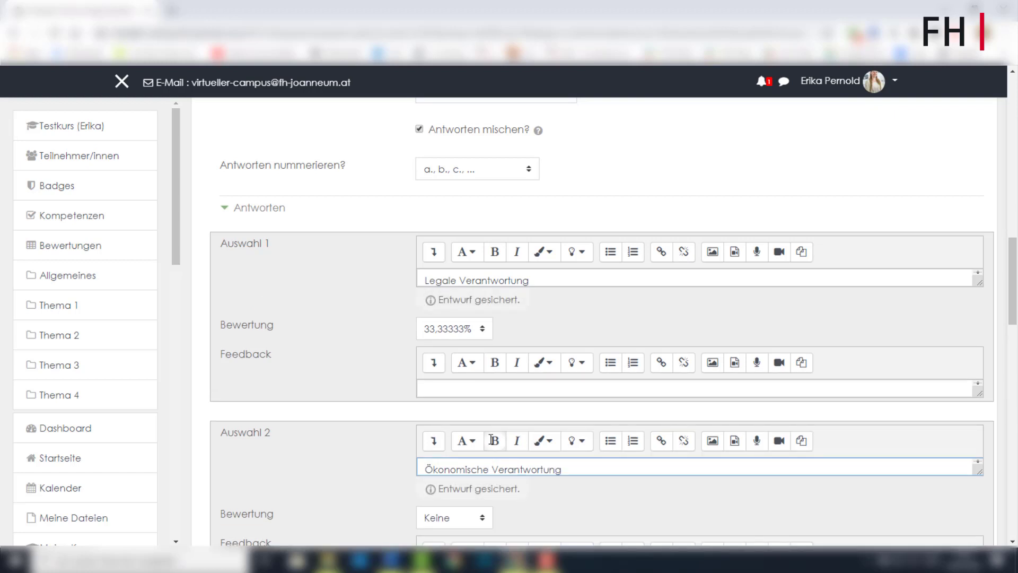
Step: Set the grade (Bewertung) of both Auswahl 1 and Auswahl 2 to 50%
left_click(482, 328)
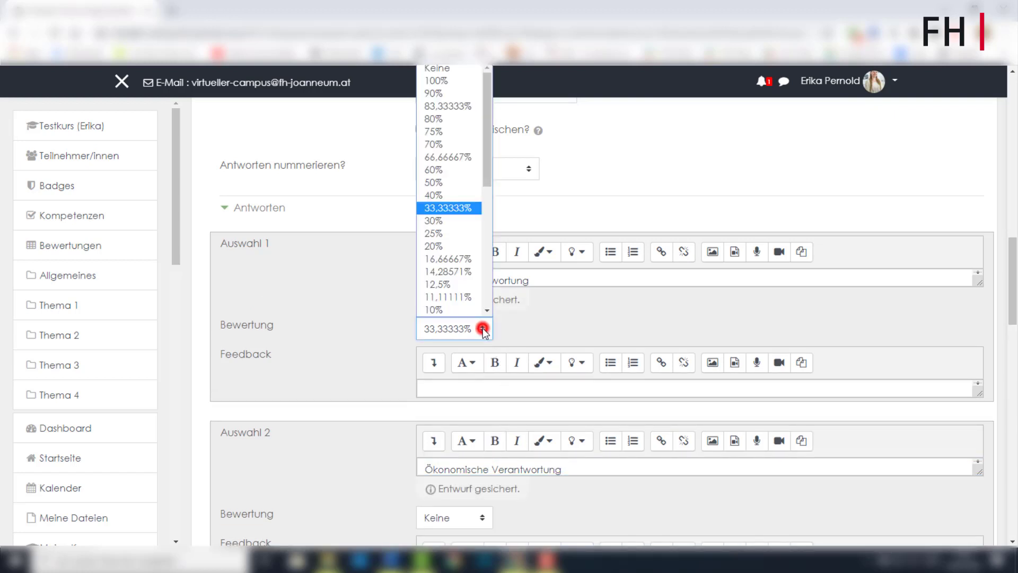
left_click(451, 183)
scroll(584, 450, "down", 1)
left_click(486, 453)
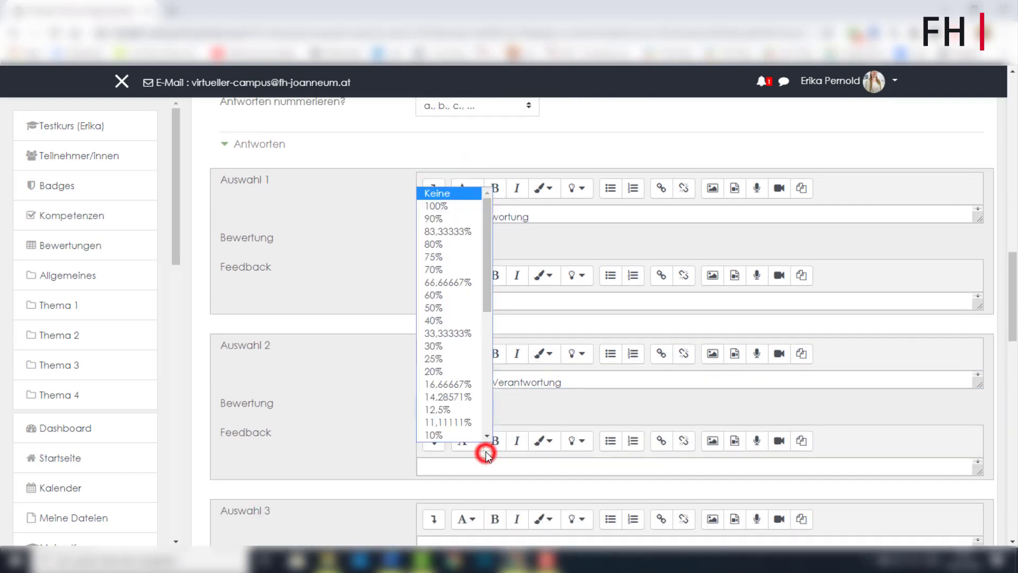
left_click(457, 306)
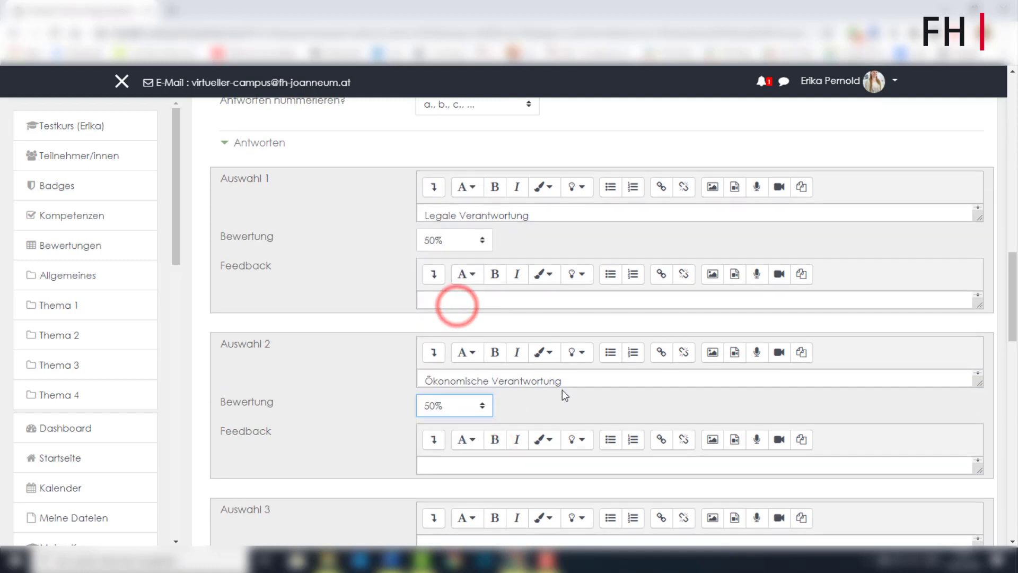
Step: Enter "CSR kennt keine Verantwortungsbereiche" as Auswahl 3 and grade it with -50%
scroll(562, 390, "down", 1)
left_click(506, 485)
type("C")
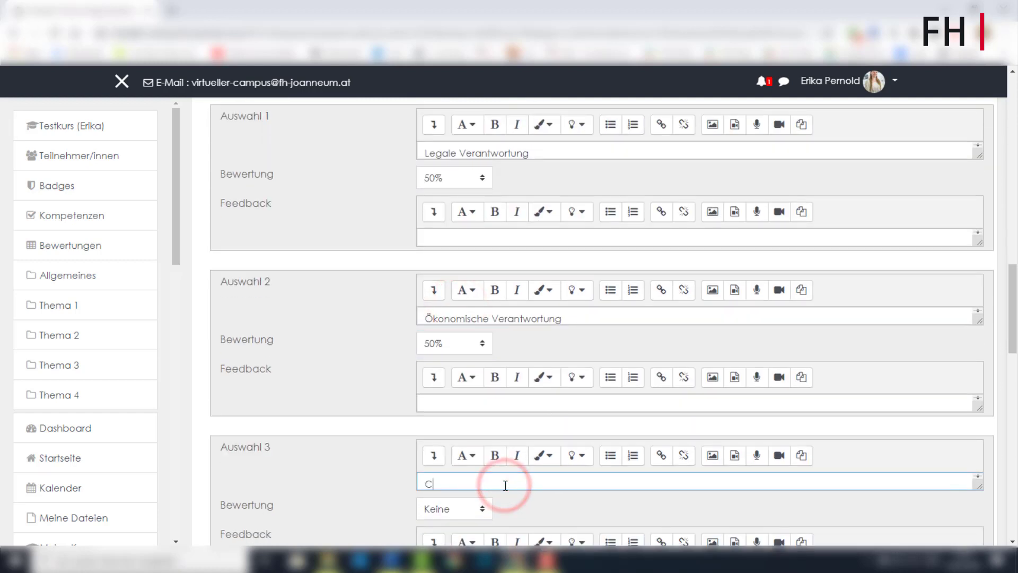
type("SR kennt keine")
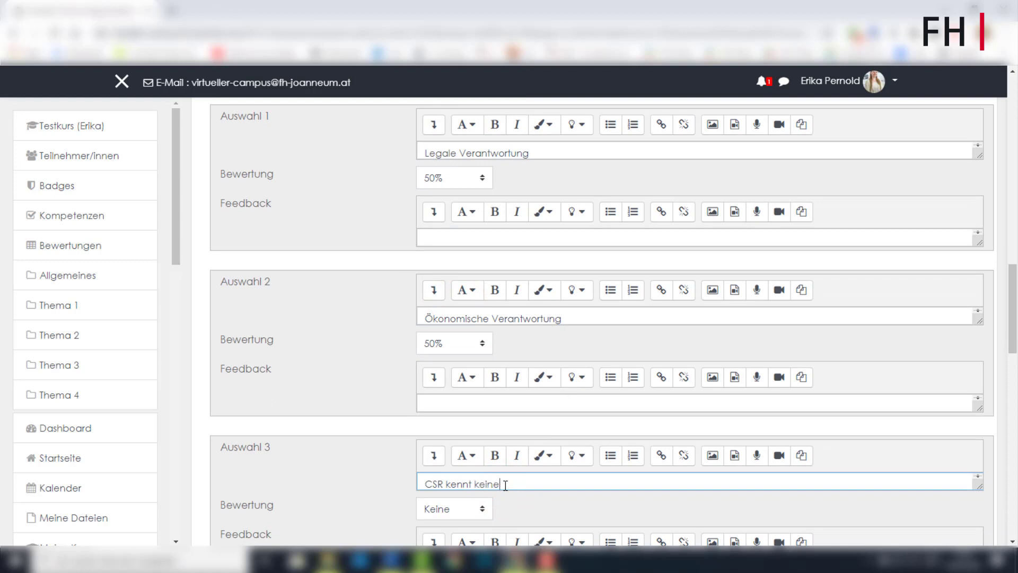
type(" Verantwortungsbereiche")
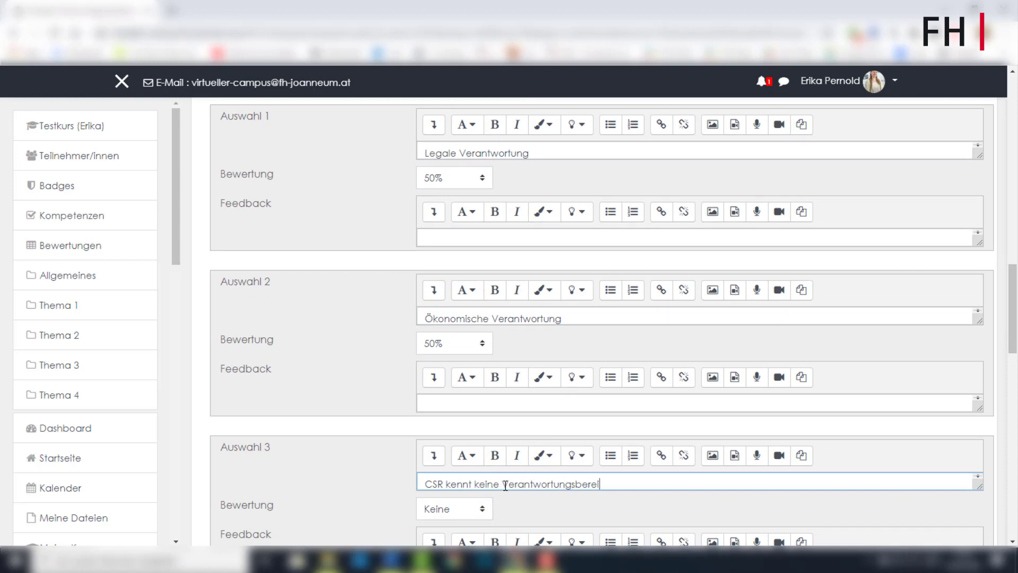
left_click(488, 514)
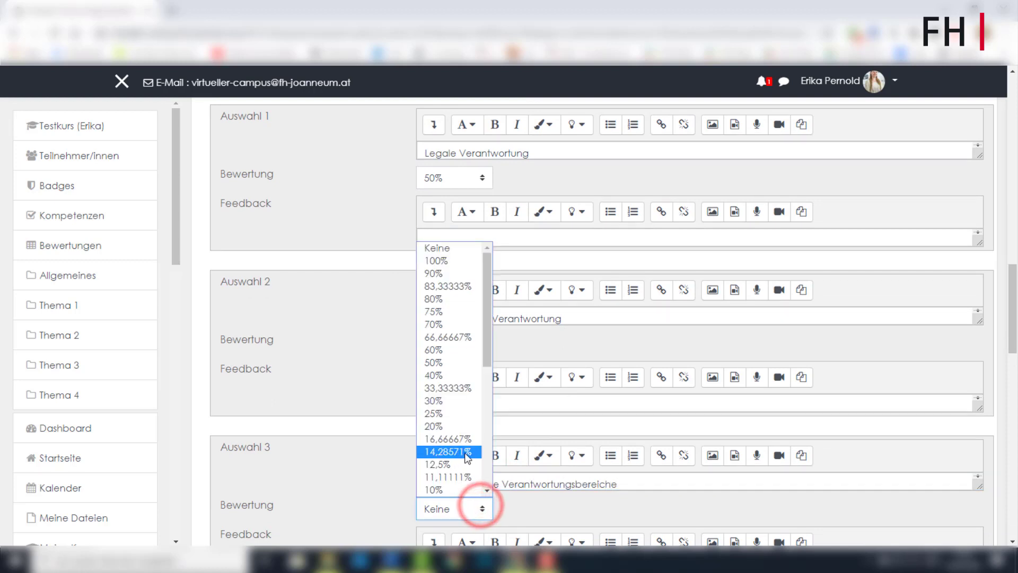
scroll(461, 462, "down", 7)
left_click(446, 403)
Step: Enter "CSR wird nicht in Kategorien eingeteilt." as the answer text of Auswahl 4
scroll(689, 461, "down", 3)
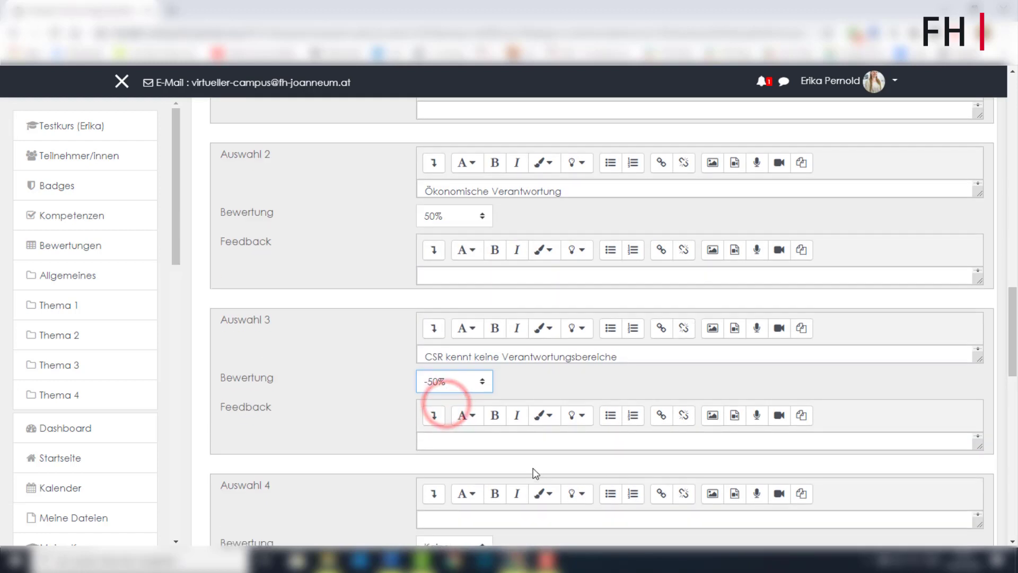
left_click(525, 521)
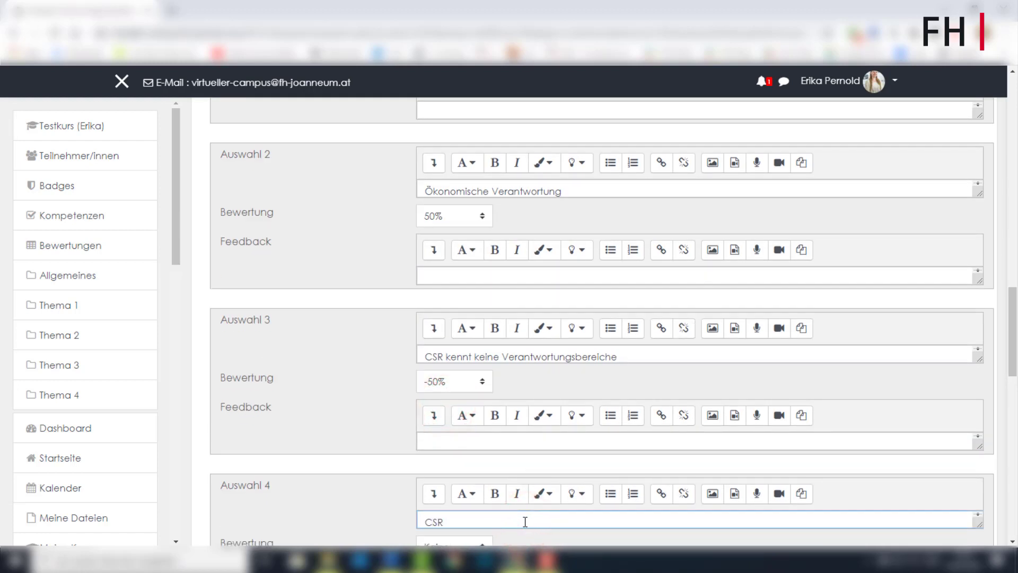
type("CSR wird nicht in Kategorien eingetei")
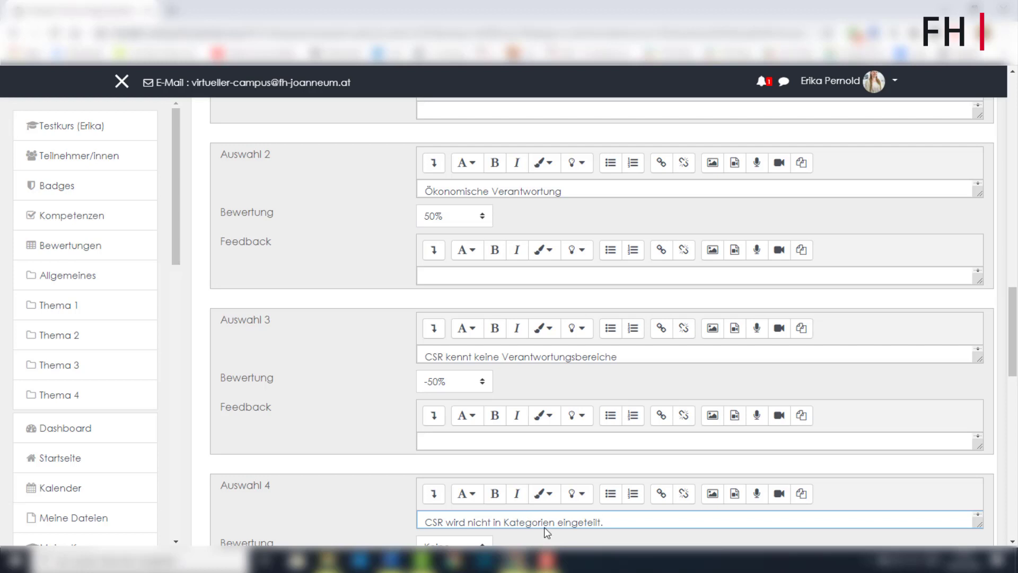
type("lt.")
key("Return")
Step: Set the grade (Bewertung) of Auswahl 4 to -50%
scroll(476, 436, "down", 2)
scroll(466, 474, "up", 1)
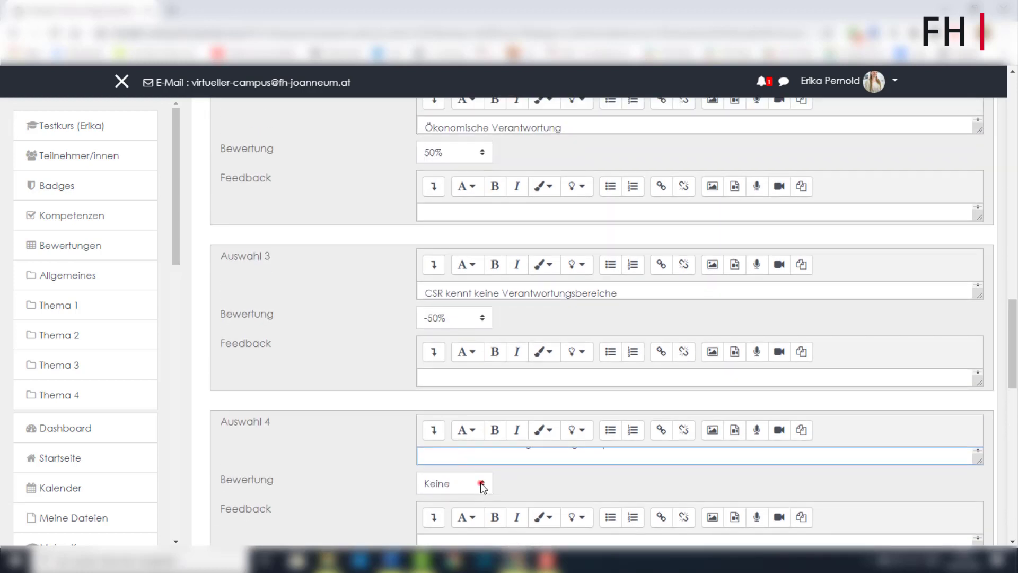
left_click(481, 483)
scroll(451, 376, "down", 5)
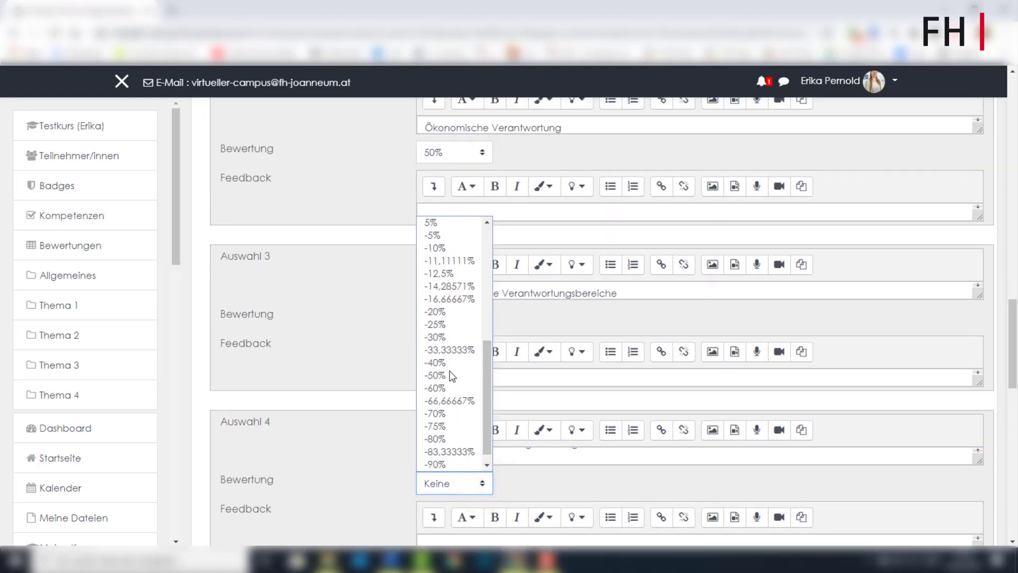
left_click(452, 376)
scroll(558, 459, "down", 1)
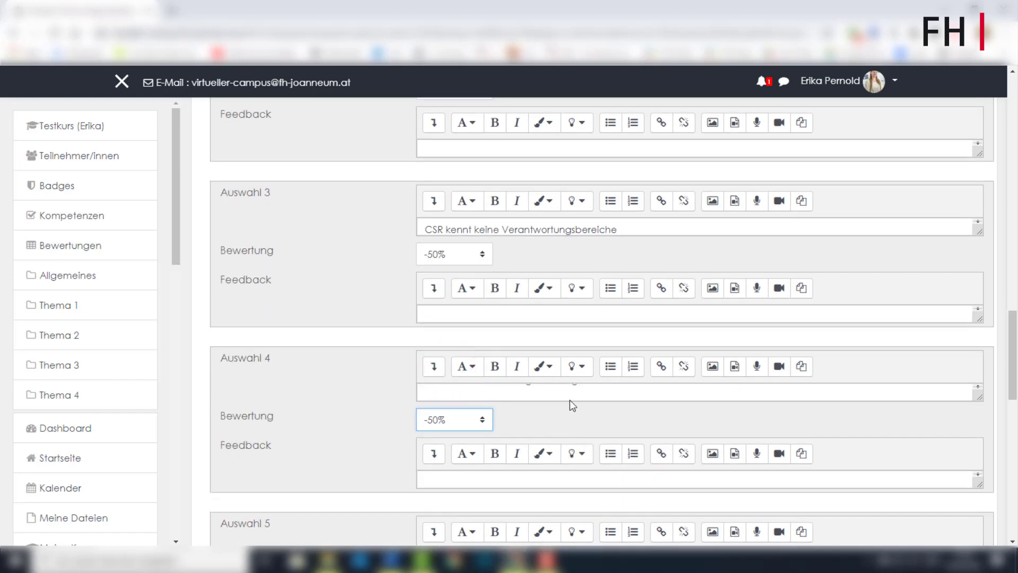
left_click(572, 395)
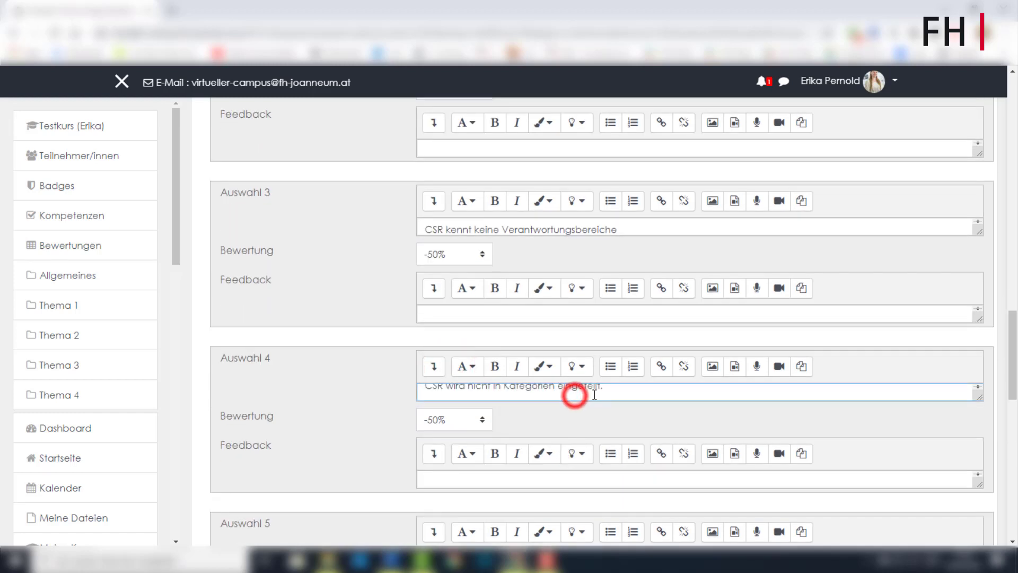
left_click(420, 475)
Step: Save the finished multiple-choice question, leaving Auswahl 5 empty, and return to the question bank
scroll(403, 471, "down", 5)
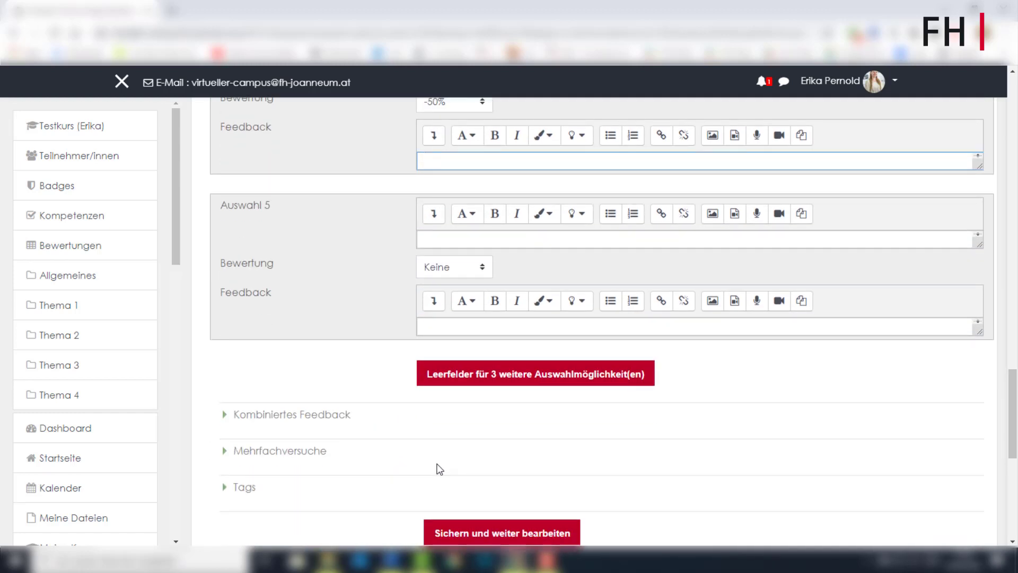
scroll(493, 533, "down", 1)
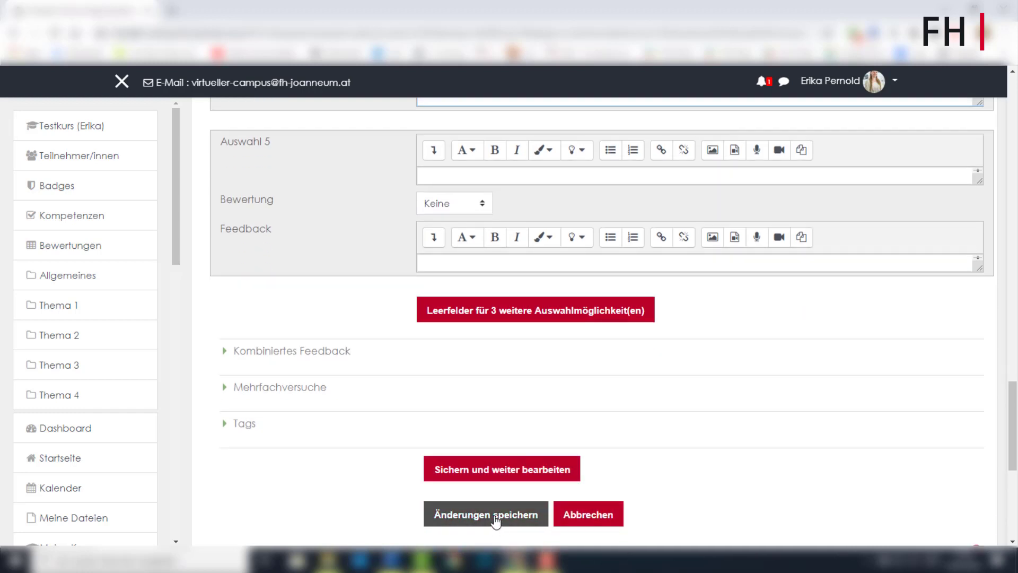
left_click(496, 521)
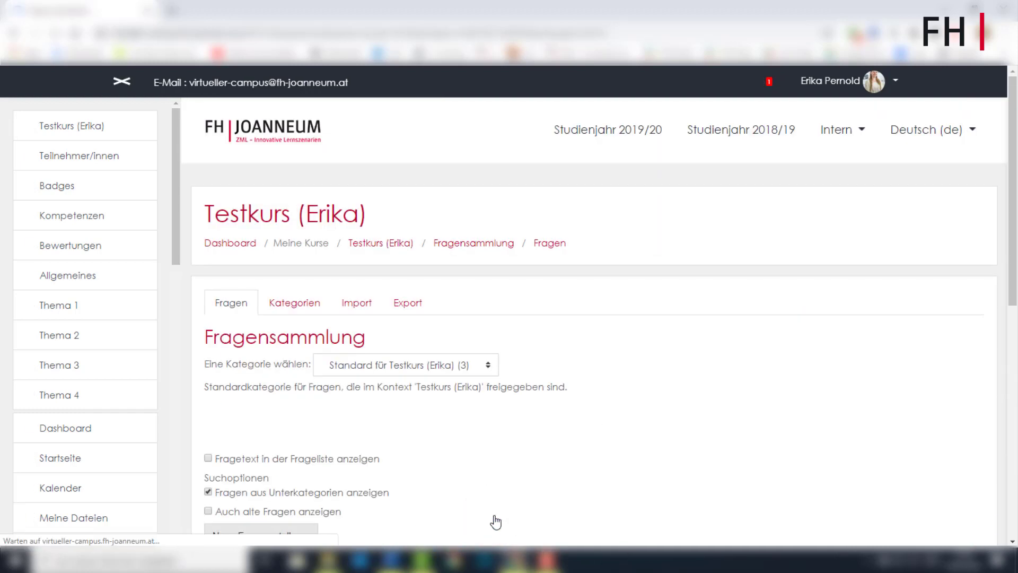
Step: Preview the question "Kategorien von CSR" and submit an attempt with "CSR wird nicht in Kategorien eingeteilt." and "CSR kennt keine Verantwortungsbereiche" selected
scroll(534, 474, "down", 6)
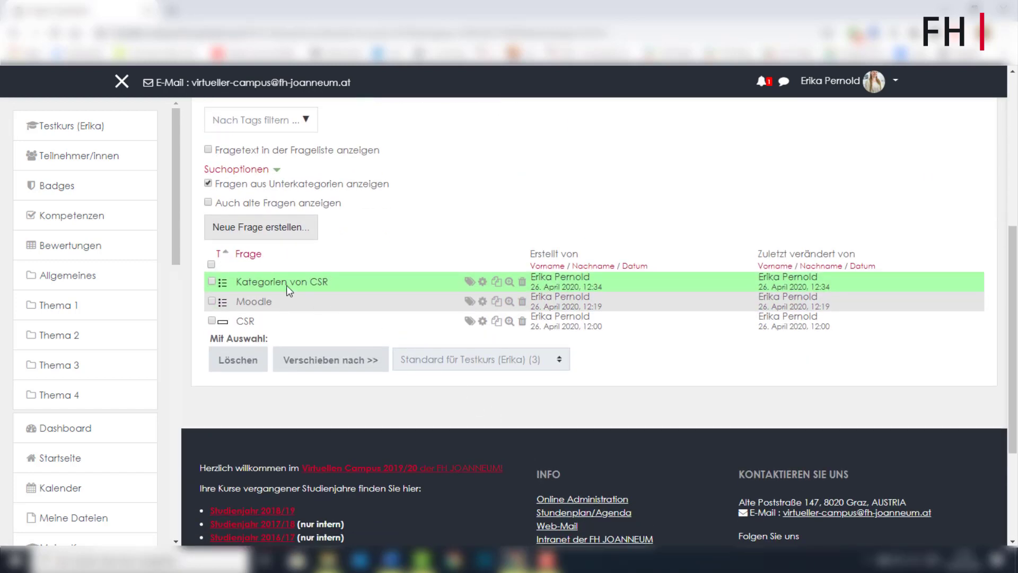
left_click(511, 284)
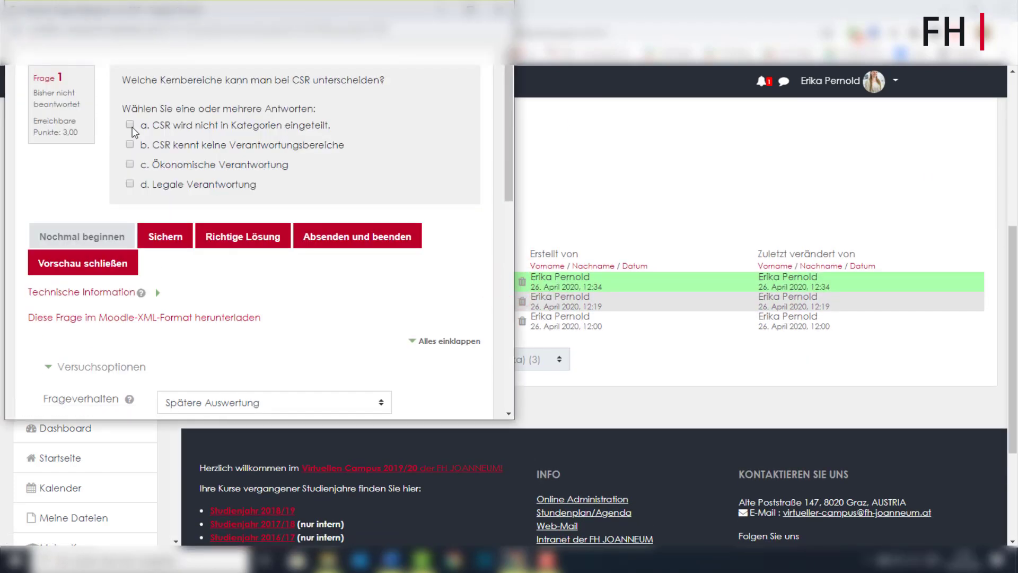
left_click(129, 125)
left_click(129, 144)
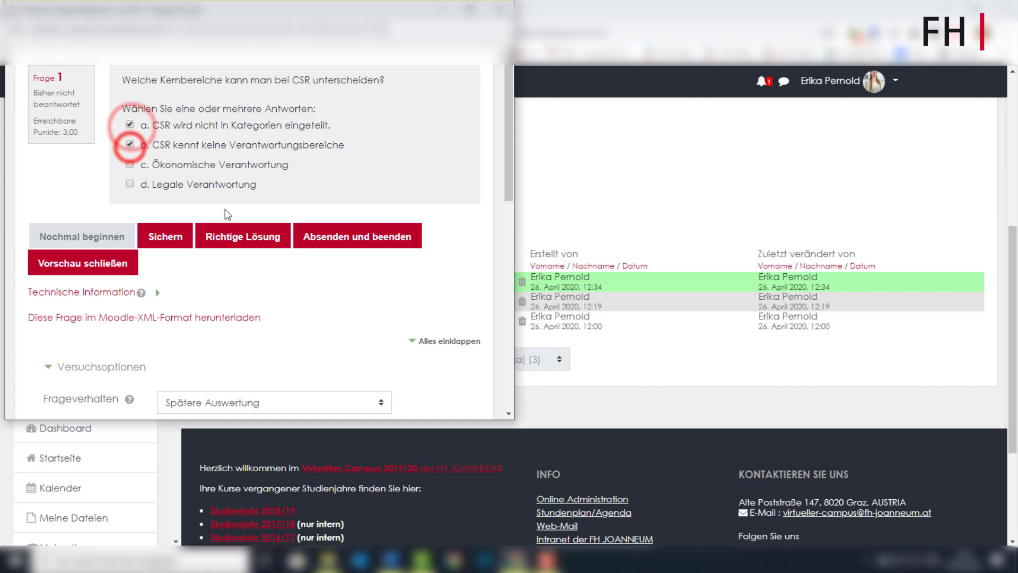
left_click(321, 235)
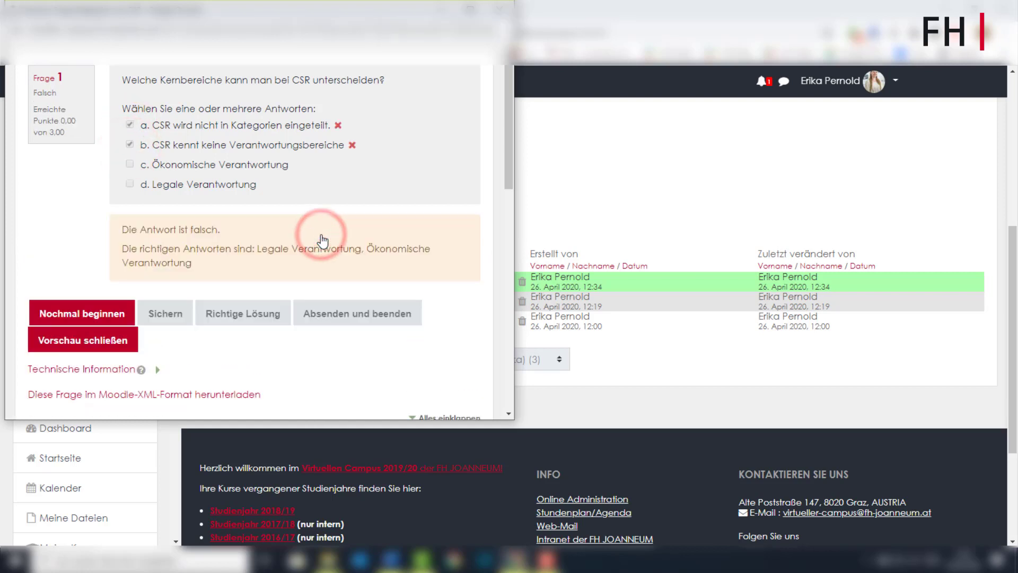
Step: Restart the preview and submit an attempt with "CSR wird nicht in Kategorien eingeteilt." and "Ökonomische Verantwortung" selected
left_click(110, 312)
left_click(130, 124)
left_click(130, 164)
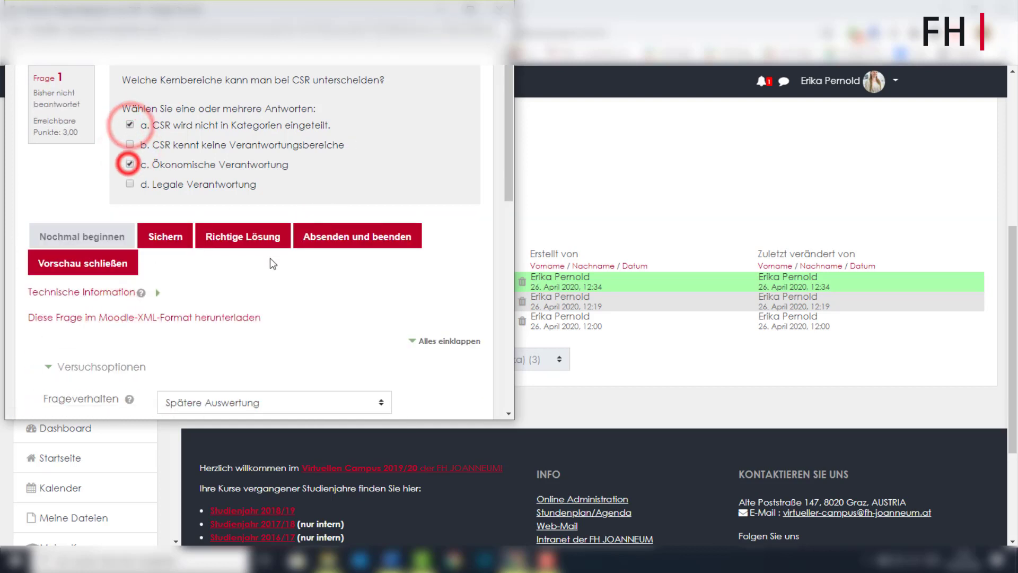
left_click(338, 238)
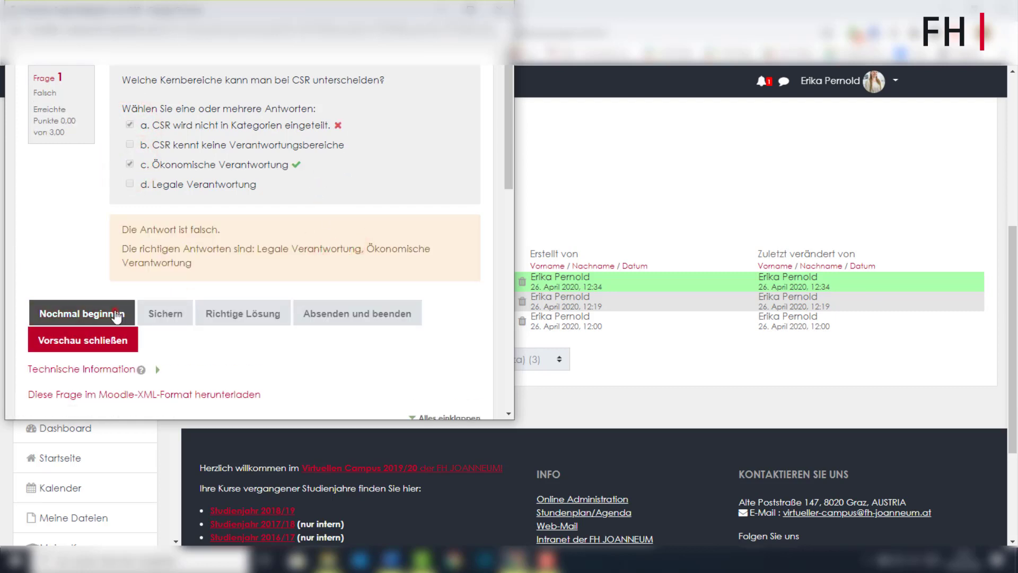
Step: Restart the preview and submit an attempt with "CSR kennt keine Verantwortungsbereiche" and "Ökonomische Verantwortung" selected
left_click(116, 316)
left_click(129, 183)
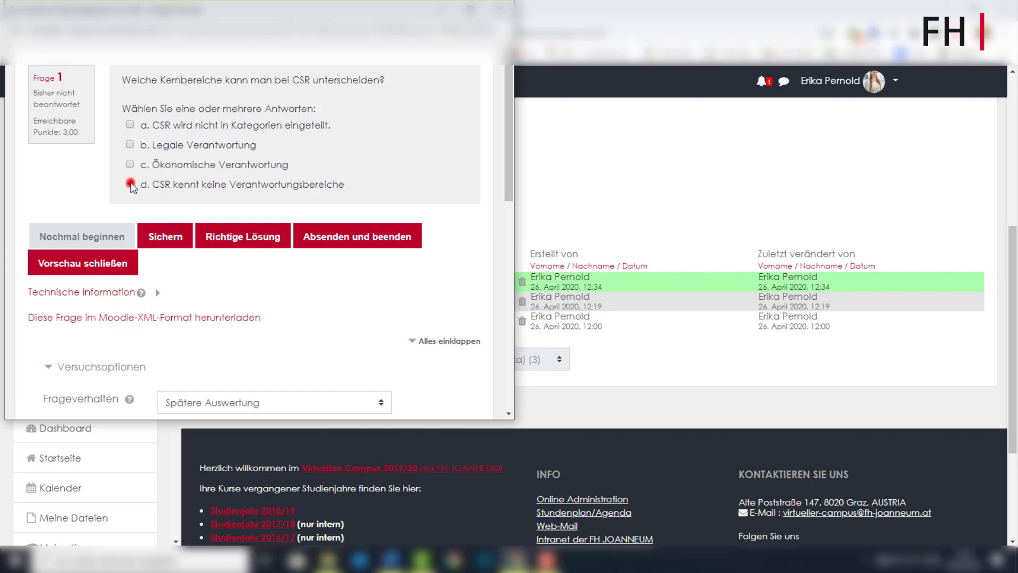
left_click(130, 164)
left_click(340, 235)
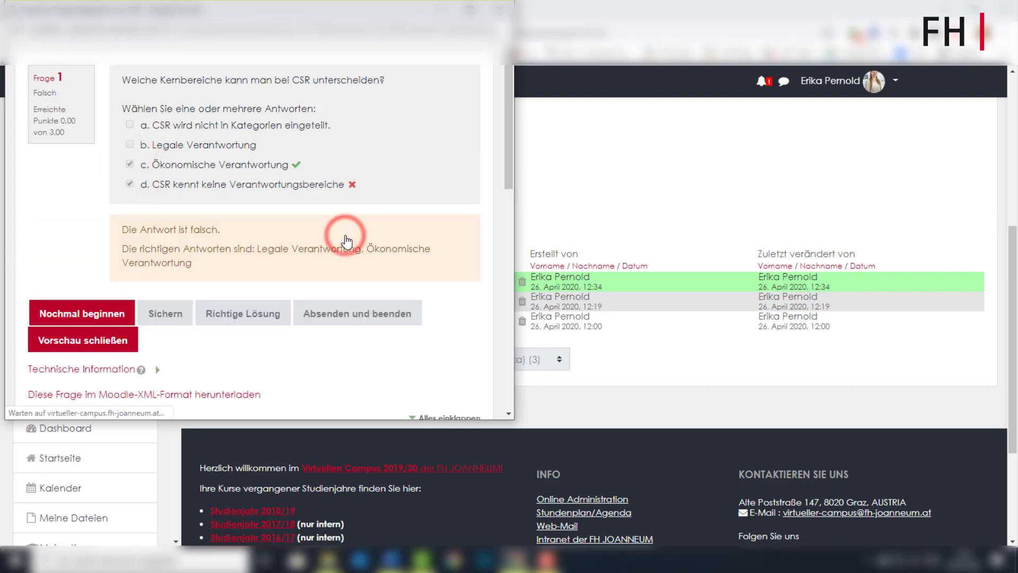
Step: Restart the preview, submit an attempt with "Legale Verantwortung" and "Ökonomische Verantwortung" selected, and close the preview
left_click(101, 314)
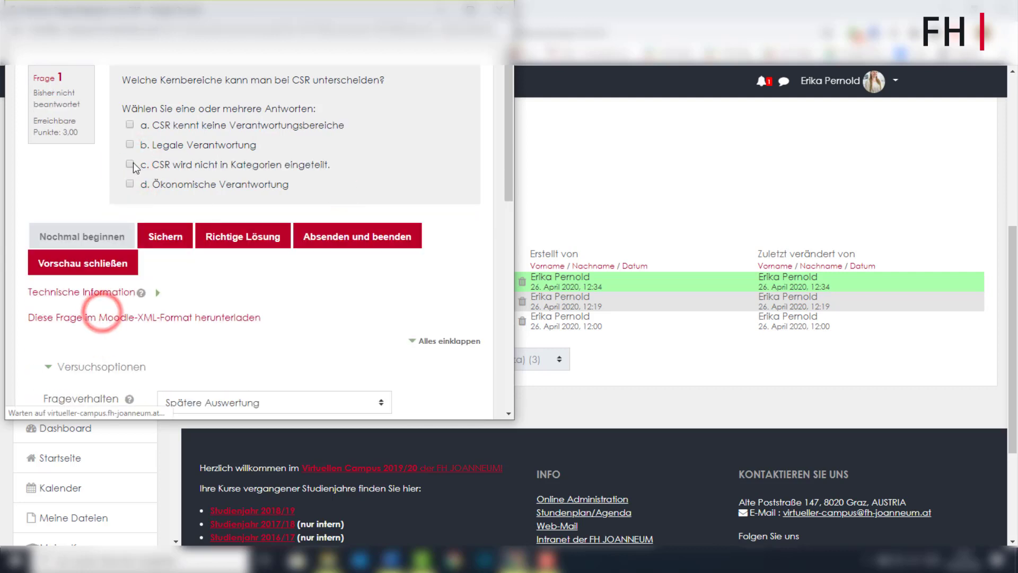
left_click(130, 146)
left_click(130, 184)
left_click(318, 236)
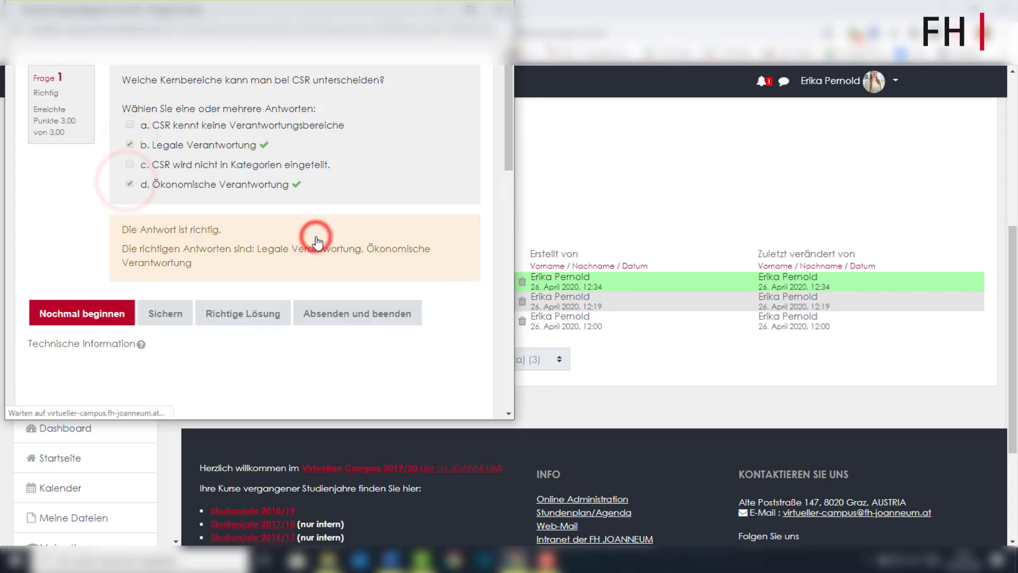
left_click(108, 344)
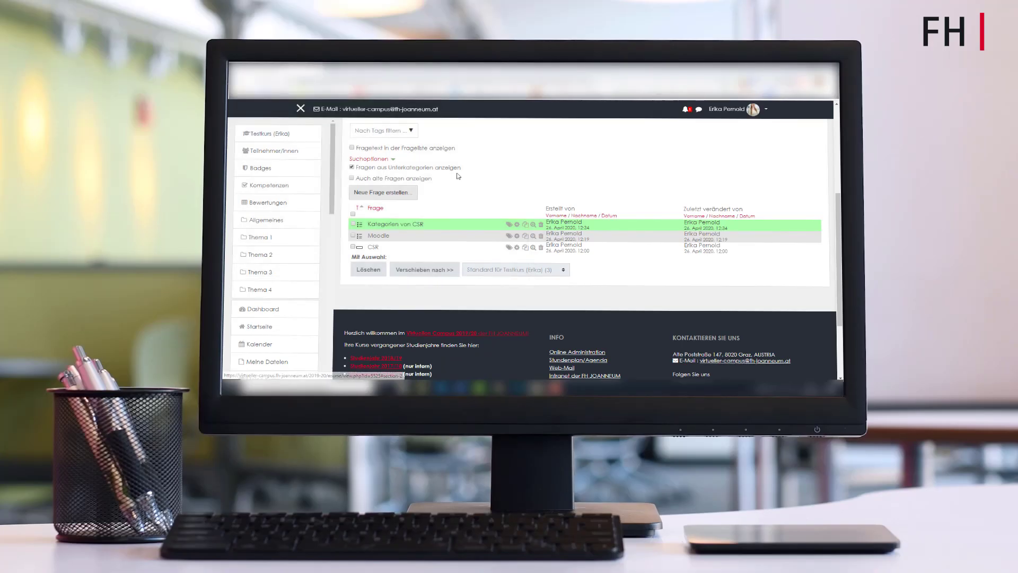